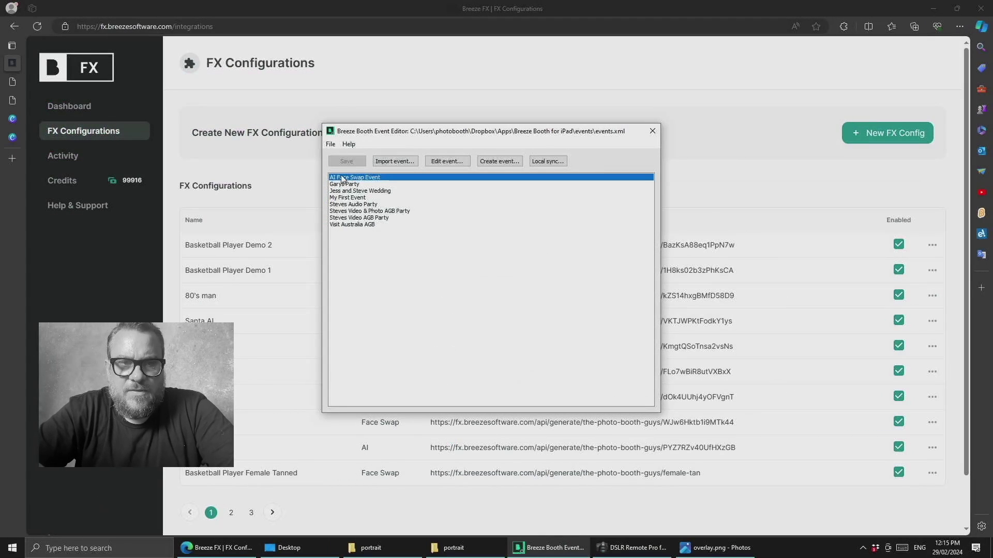
Step: Open the AI Face Swap Event's portrait profile 1 settings and its screen folder in File Explorer
{"action": "double_click", "coordinate": [349, 178]}
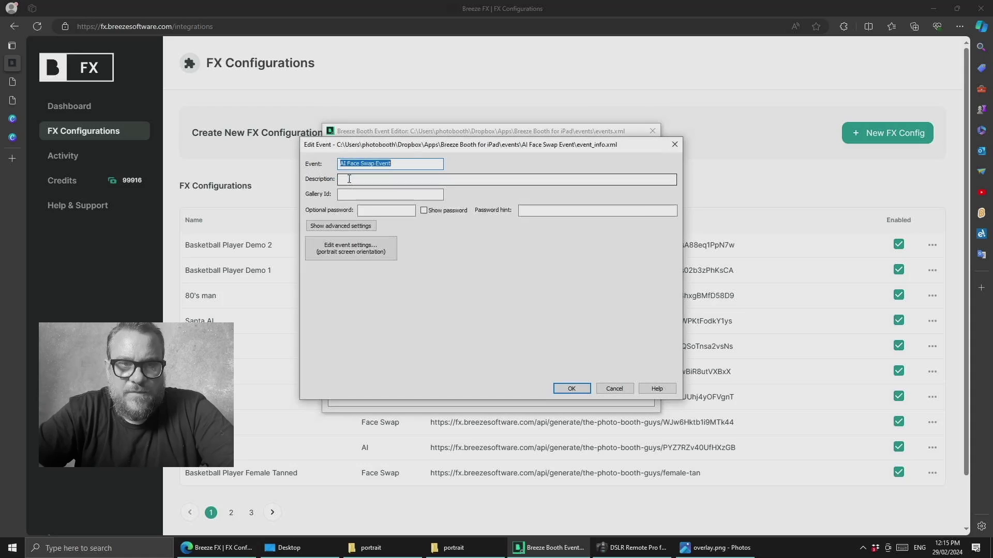
{"action": "left_click", "coordinate": [654, 236]}
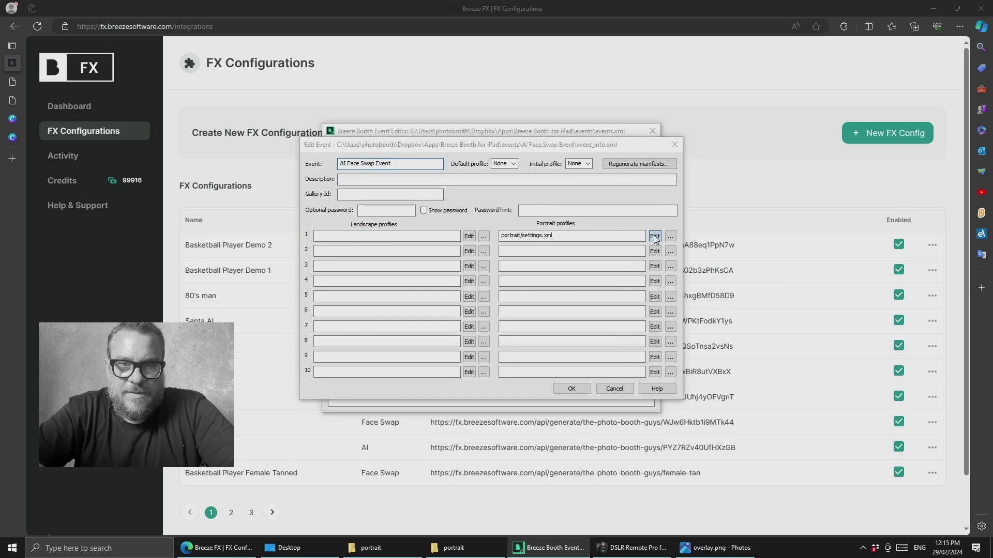
{"action": "left_click", "coordinate": [592, 254]}
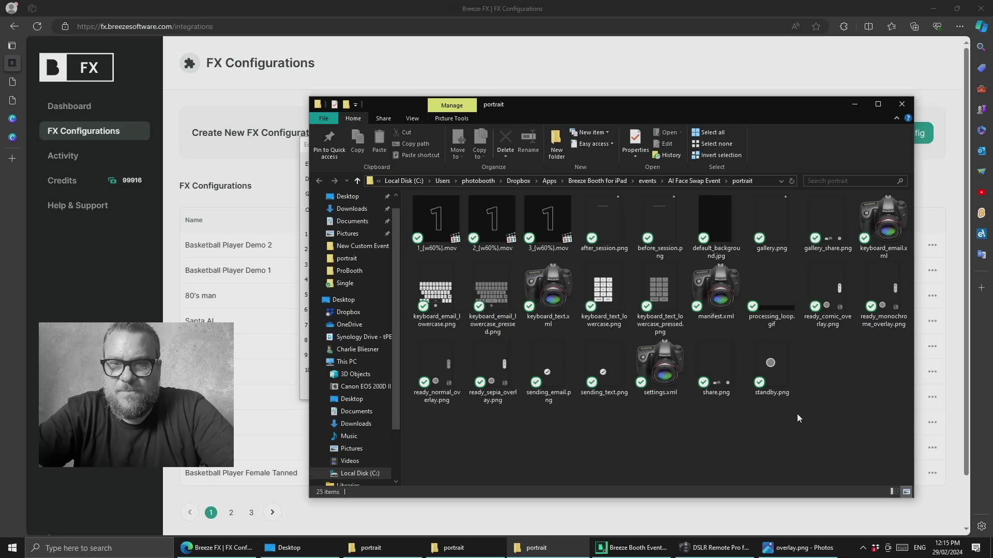
Step: Duplicate processing_loop.gif in the portrait screen folder
{"action": "left_click", "coordinate": [762, 310]}
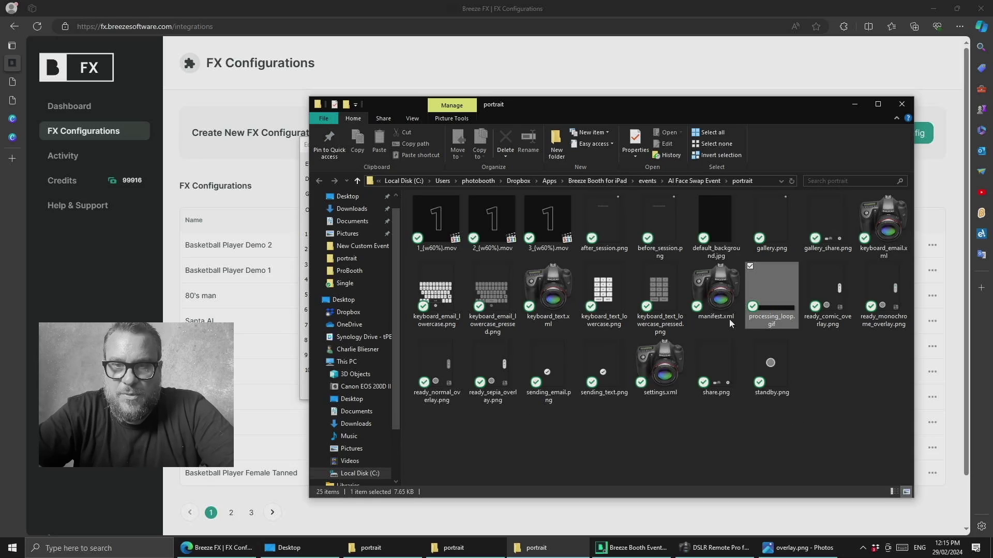
{"action": "double_click", "coordinate": [787, 327]}
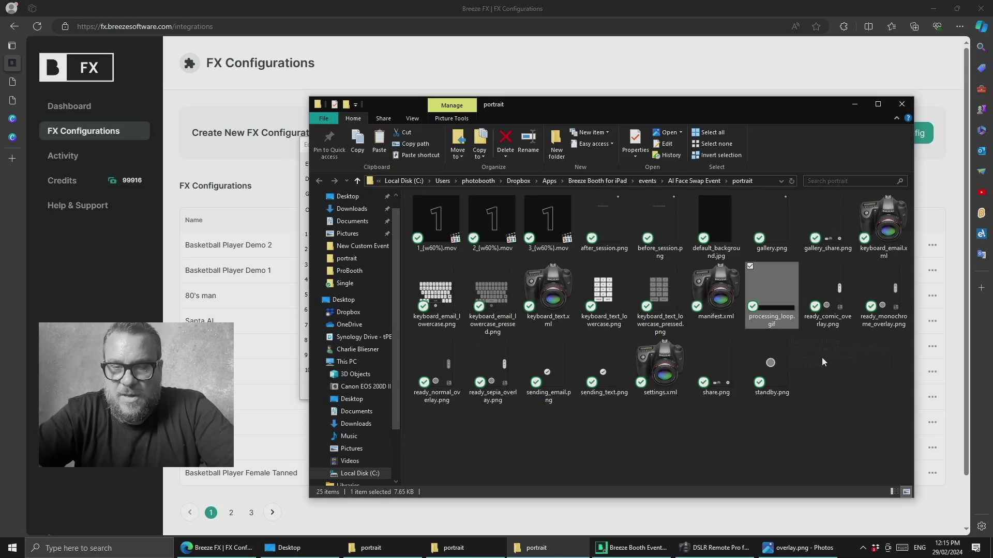
{"action": "key", "text": "ctrl+v"}
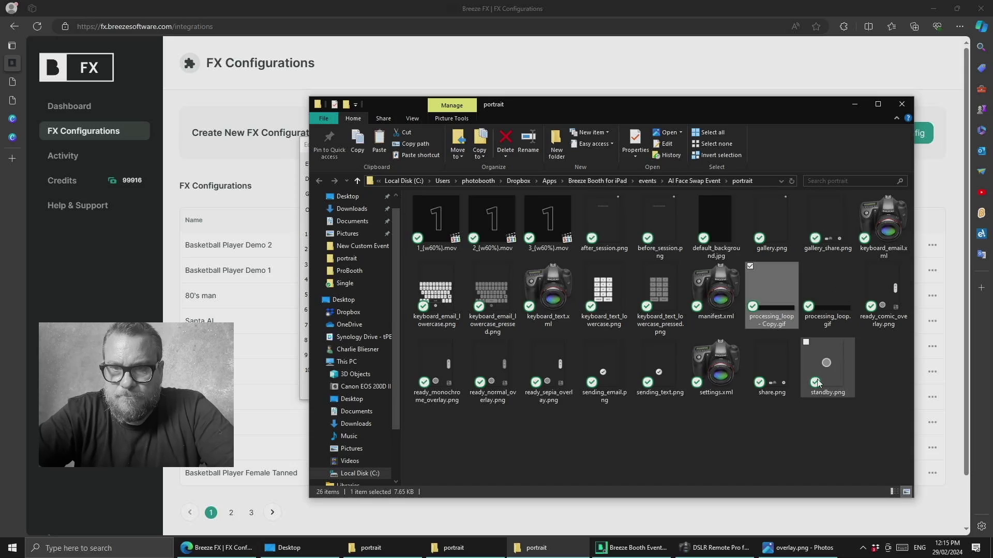
Step: Rename the copied gif to taking_loop.gif
{"action": "right_click", "coordinate": [762, 312]}
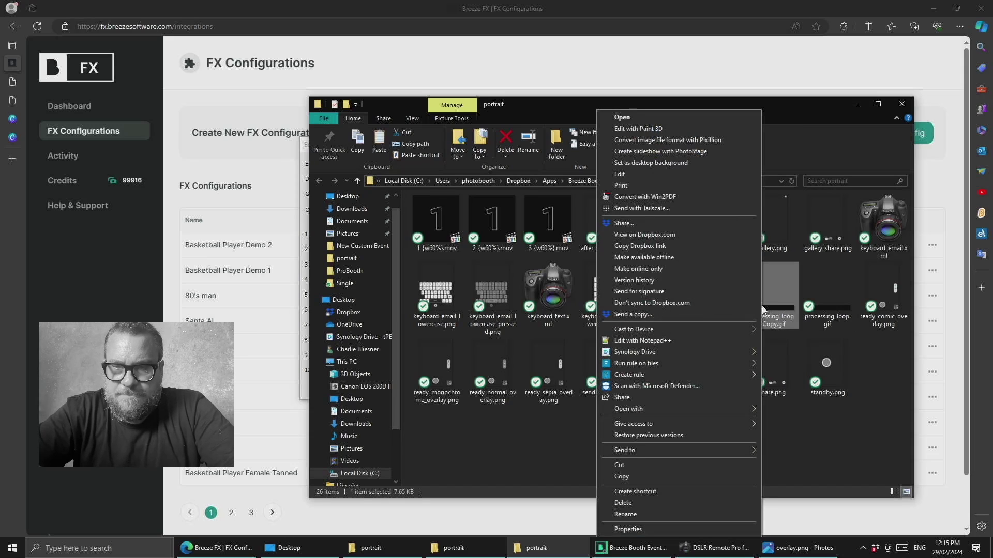
{"action": "left_click", "coordinate": [631, 515]}
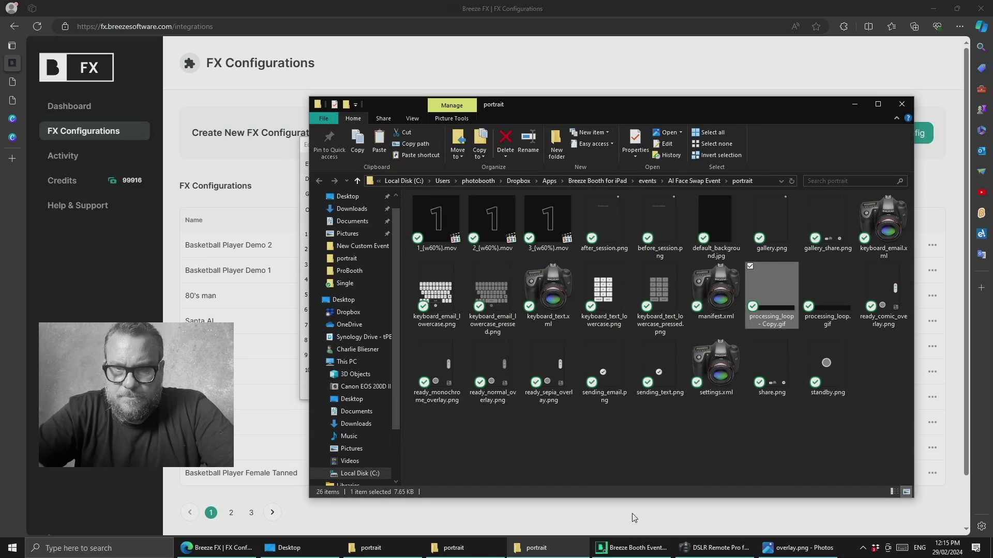
{"action": "key", "text": "End"}
{"action": "key", "text": "BackSpace"}
{"action": "key", "text": "BackSpace"}
{"action": "key", "text": "BackSpace"}
{"action": "key", "text": "BackSpace"}
{"action": "key", "text": "BackSpace"}
{"action": "key", "text": "BackSpace"}
{"action": "key", "text": "BackSpace"}
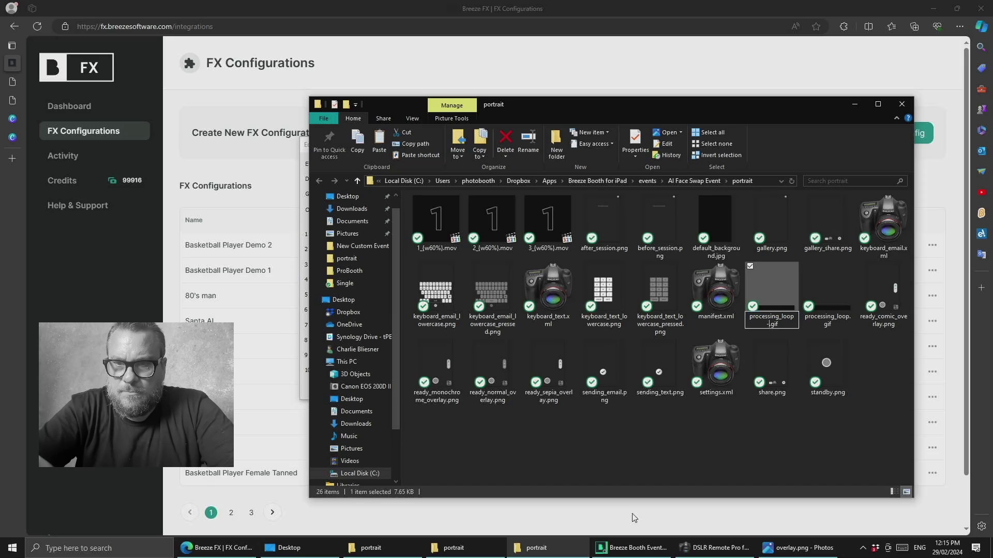
{"action": "key", "text": "BackSpace"}
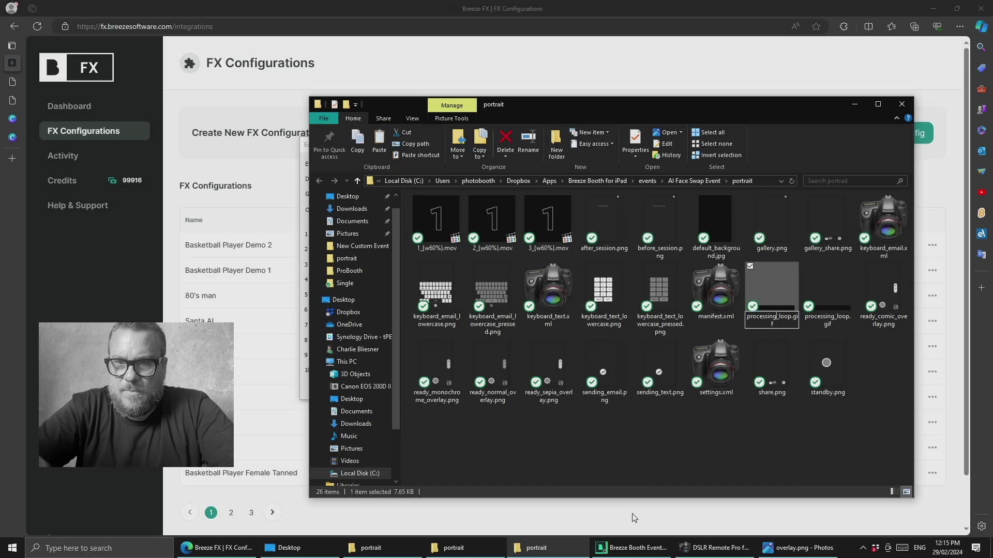
{"action": "key", "text": "BackSpace"}
{"action": "key", "text": "BackSpace"}
{"action": "key", "text": "BackSpace"}
{"action": "key", "text": "BackSpace"}
{"action": "key", "text": "BackSpace"}
{"action": "key", "text": "BackSpace"}
{"action": "key", "text": "BackSpace"}
{"action": "key", "text": "BackSpace"}
{"action": "key", "text": "BackSpace"}
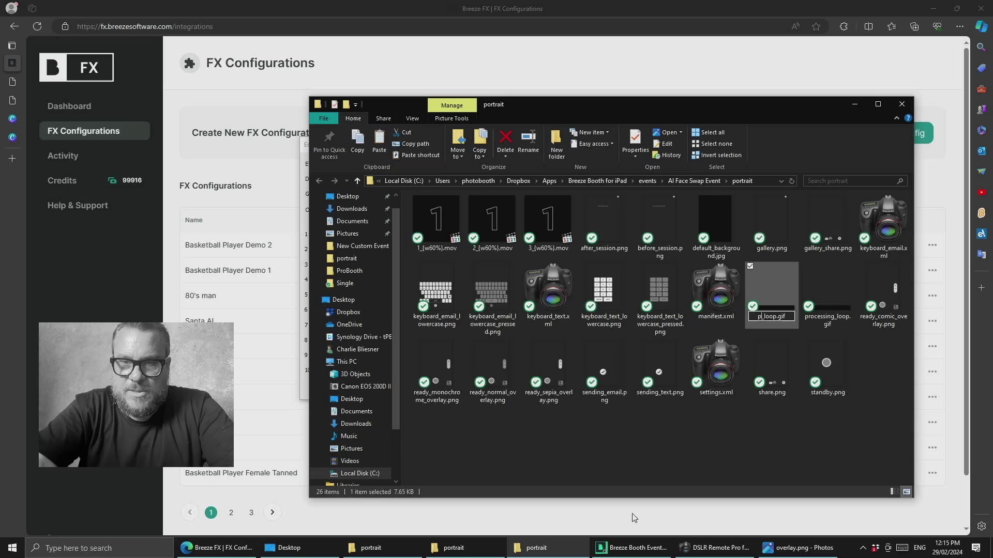
{"action": "key", "text": "BackSpace"}
{"action": "type", "text": "taking"}
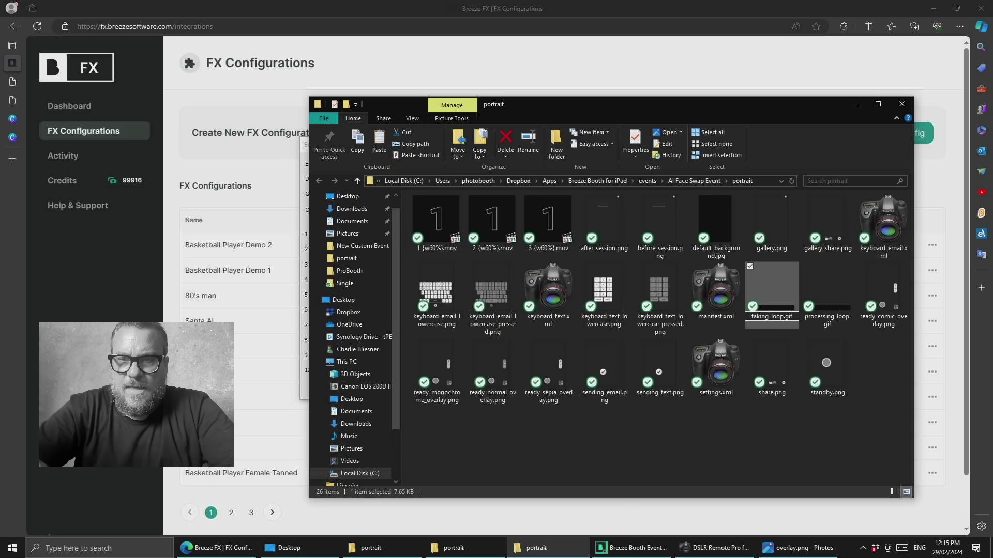
{"action": "key", "text": "Return"}
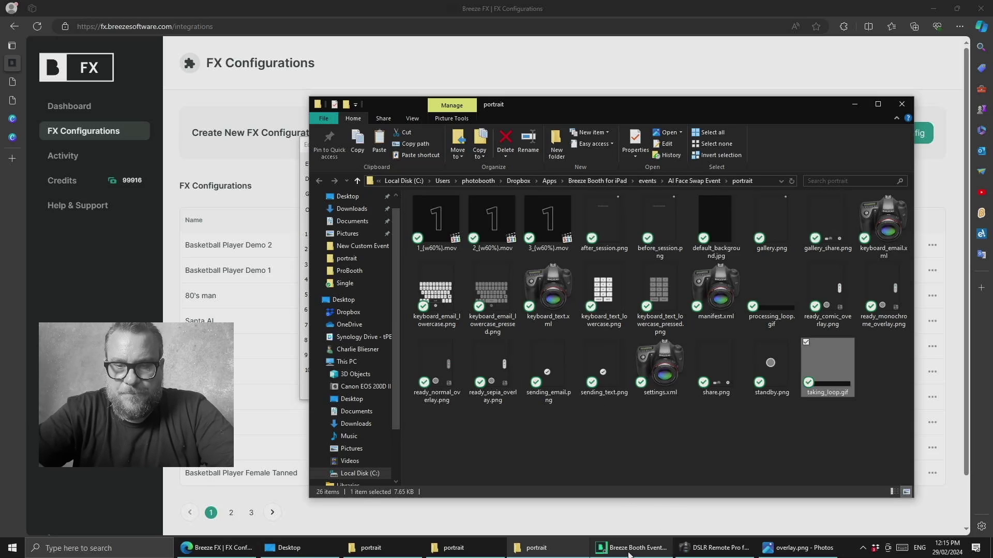
Step: Start a new FX configuration named 'Basketball Player Demo 3', fixing the misspelled 'Basketball'
{"action": "left_click", "coordinate": [378, 51]}
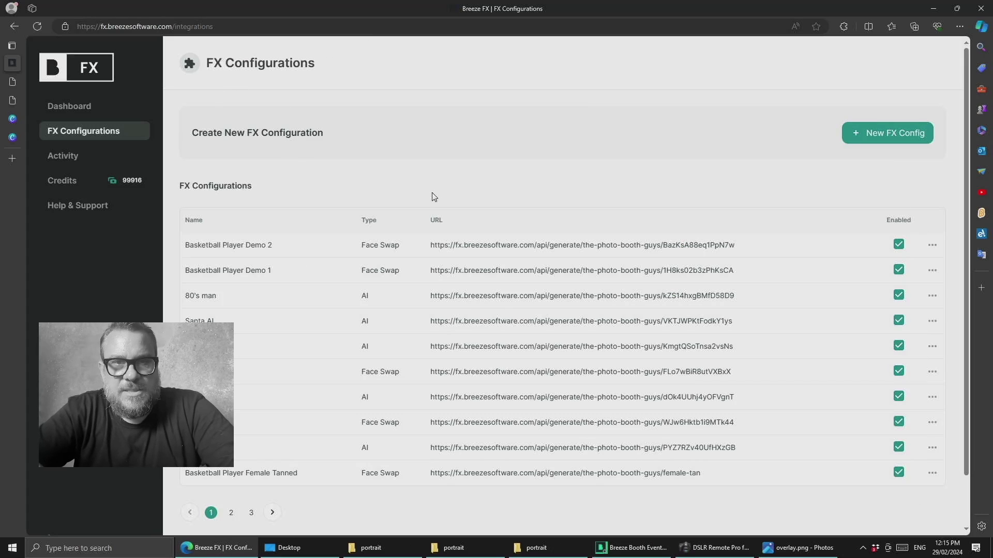
{"action": "left_click", "coordinate": [901, 138]}
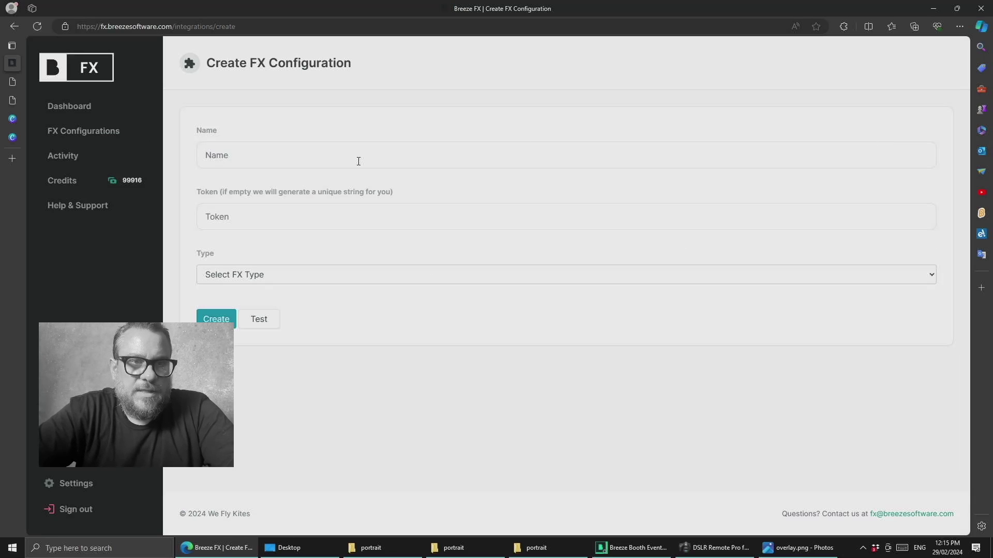
{"action": "left_click", "coordinate": [347, 164]}
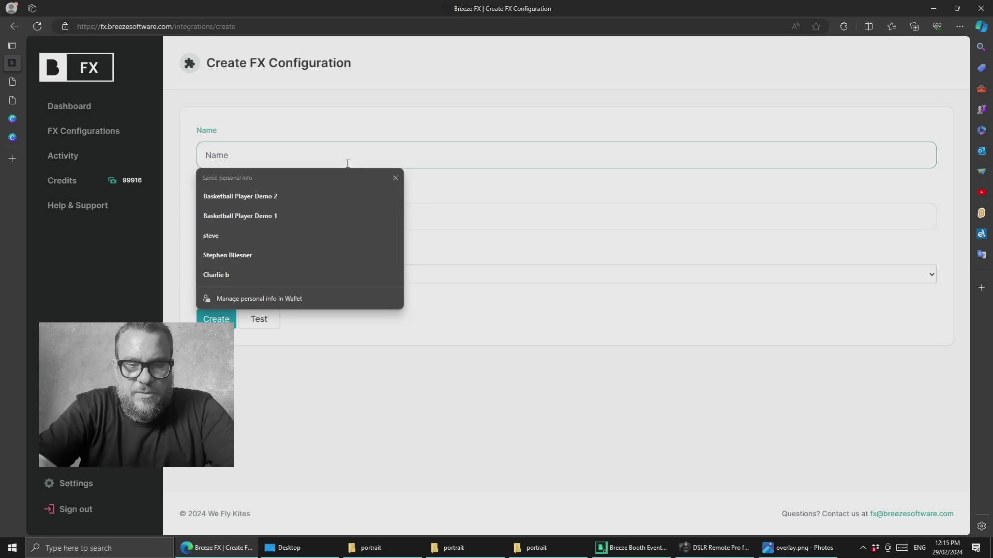
{"action": "type", "text": "Bssk"}
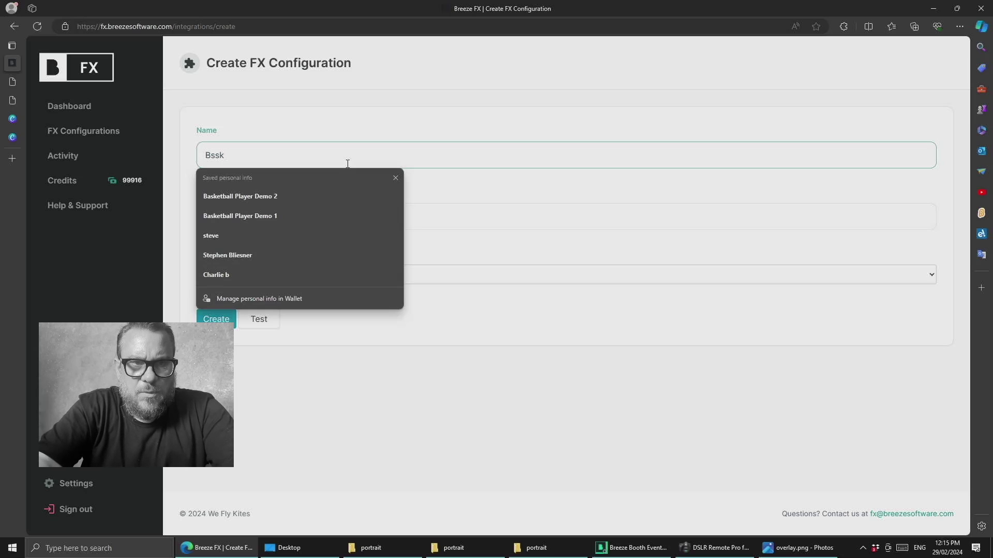
{"action": "type", "text": "skeball "}
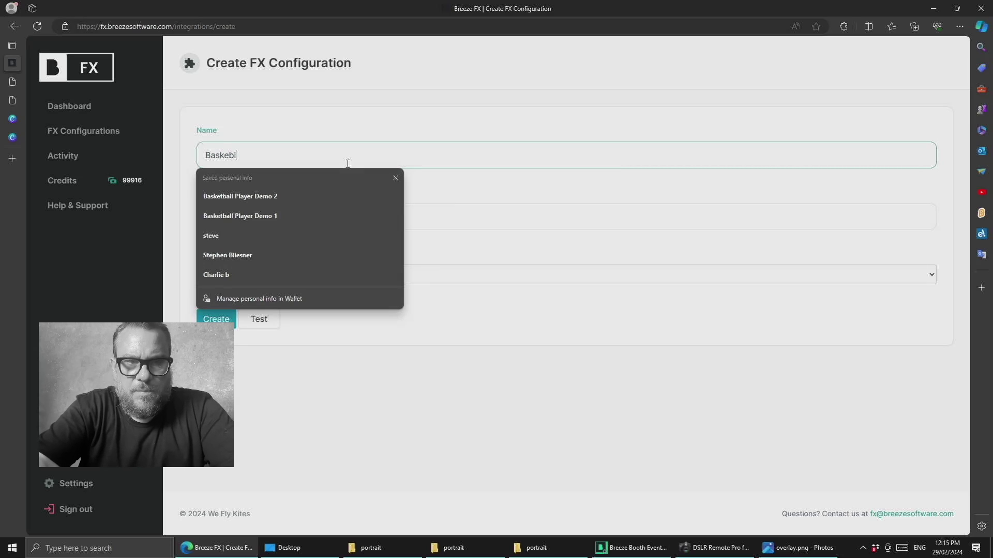
{"action": "type", "text": "Player Dem"}
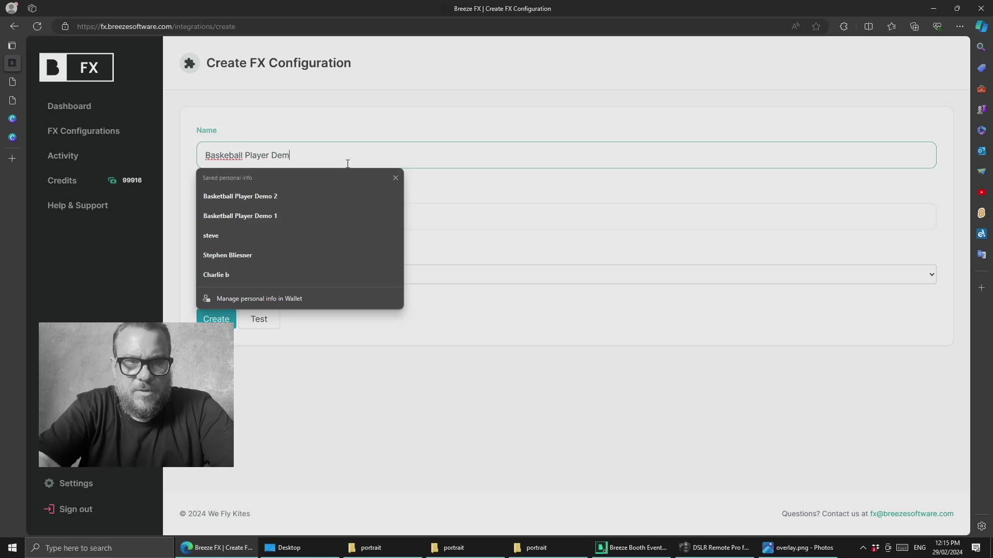
{"action": "type", "text": "o 3"}
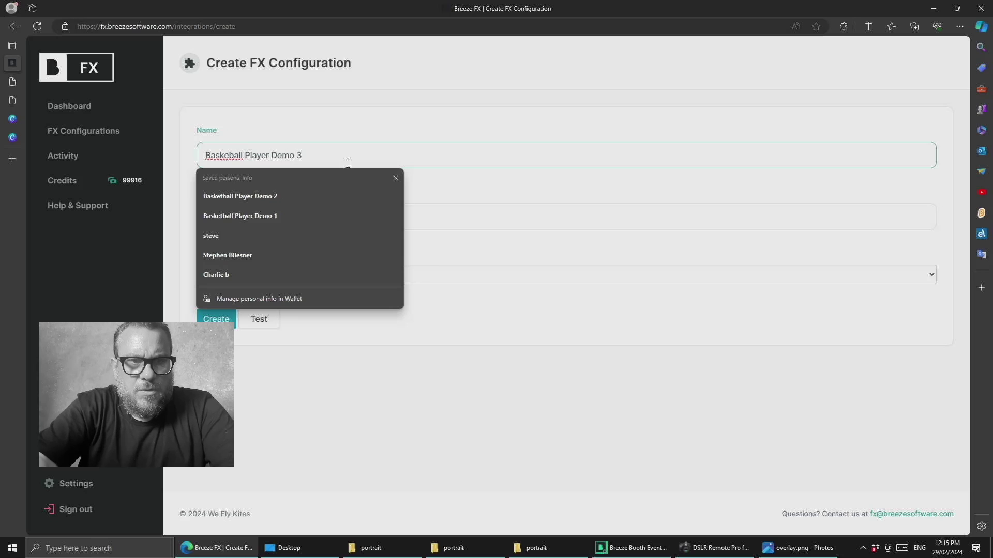
{"action": "left_click", "coordinate": [228, 155]}
{"action": "left_click", "coordinate": [228, 197]}
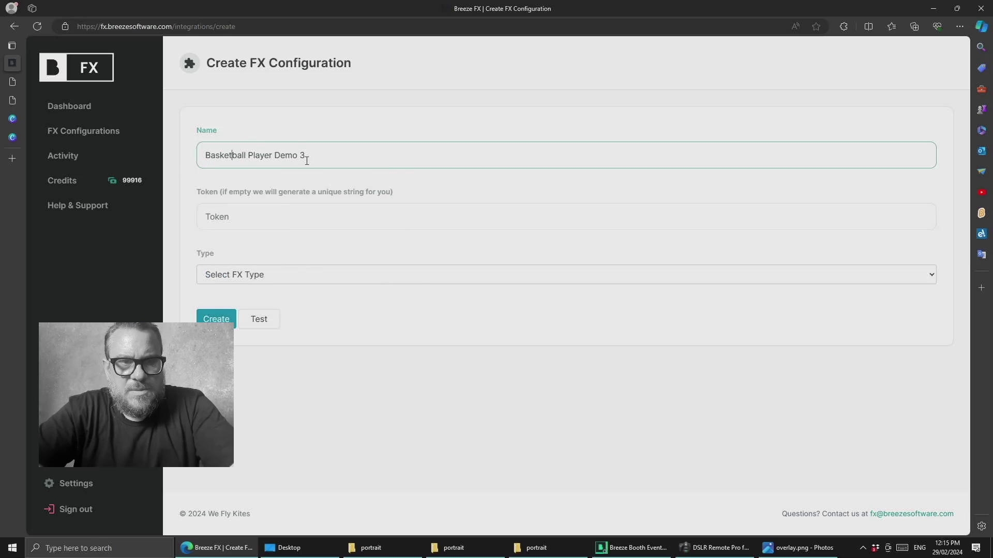
{"action": "left_click", "coordinate": [236, 220]}
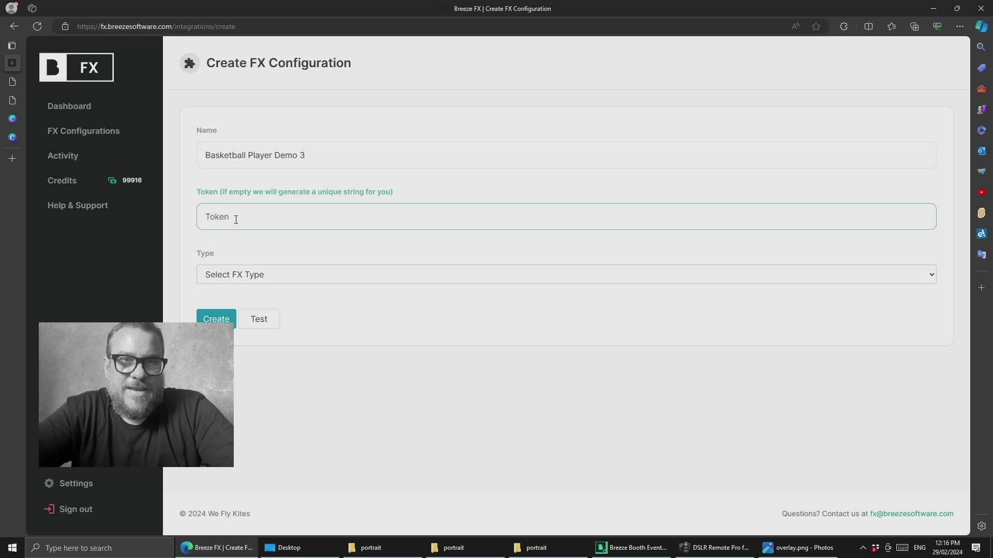
{"action": "left_click", "coordinate": [248, 274]}
Step: Create the configuration as type Face Swap with basketball player.jpg as target image
{"action": "left_click", "coordinate": [234, 302]}
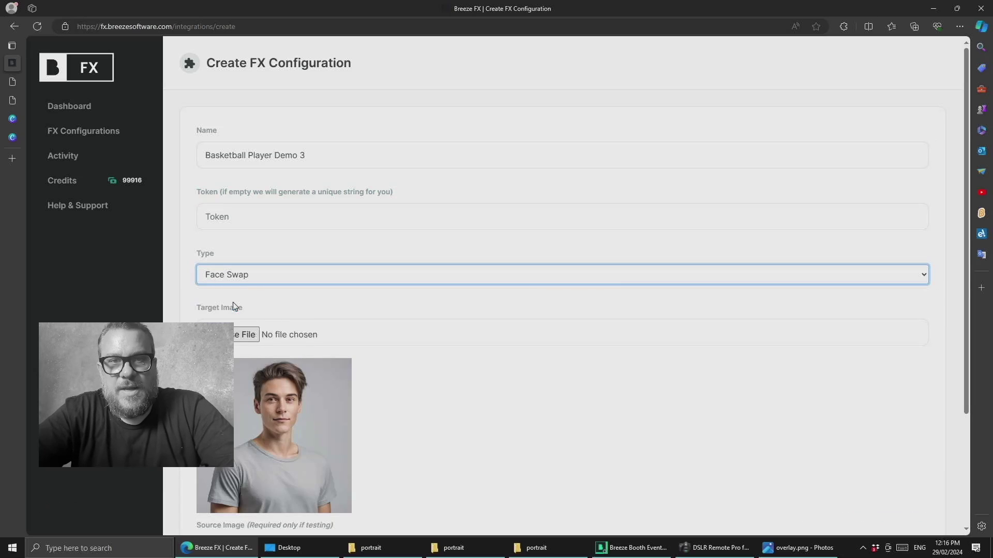
{"action": "left_click", "coordinate": [240, 337]}
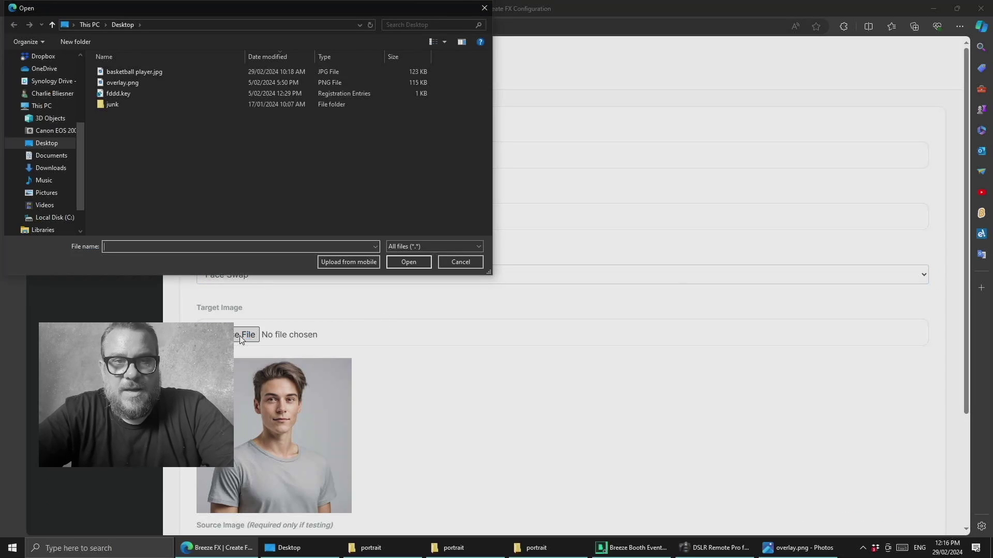
{"action": "left_click", "coordinate": [128, 75]}
{"action": "left_click", "coordinate": [409, 262]}
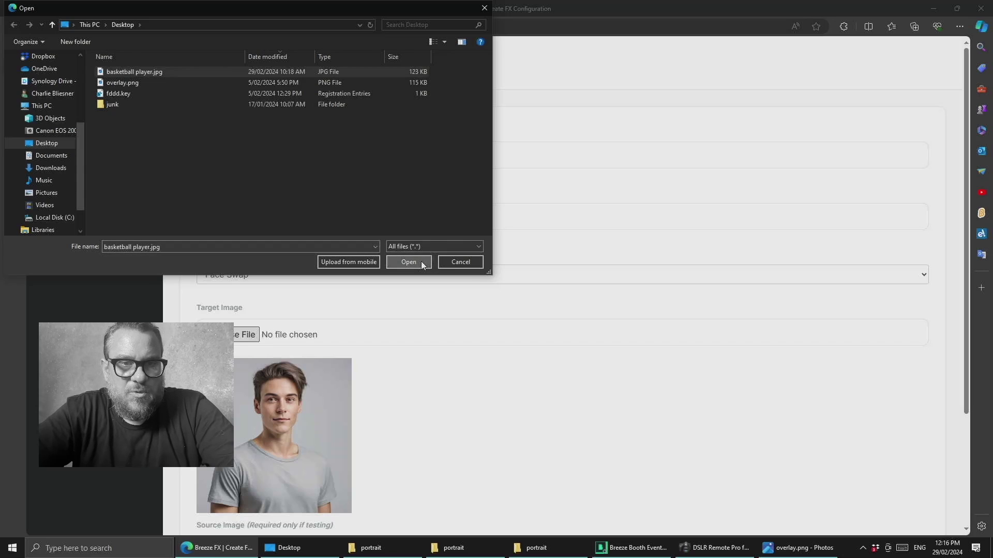
{"action": "scroll", "coordinate": [451, 383], "scroll_direction": "down", "scroll_amount": 3}
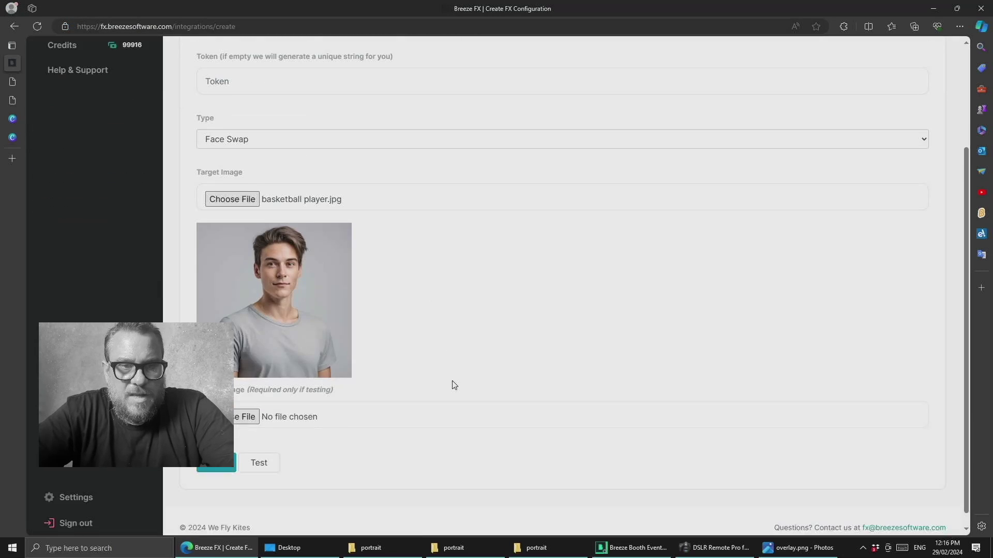
{"action": "left_click", "coordinate": [217, 449]}
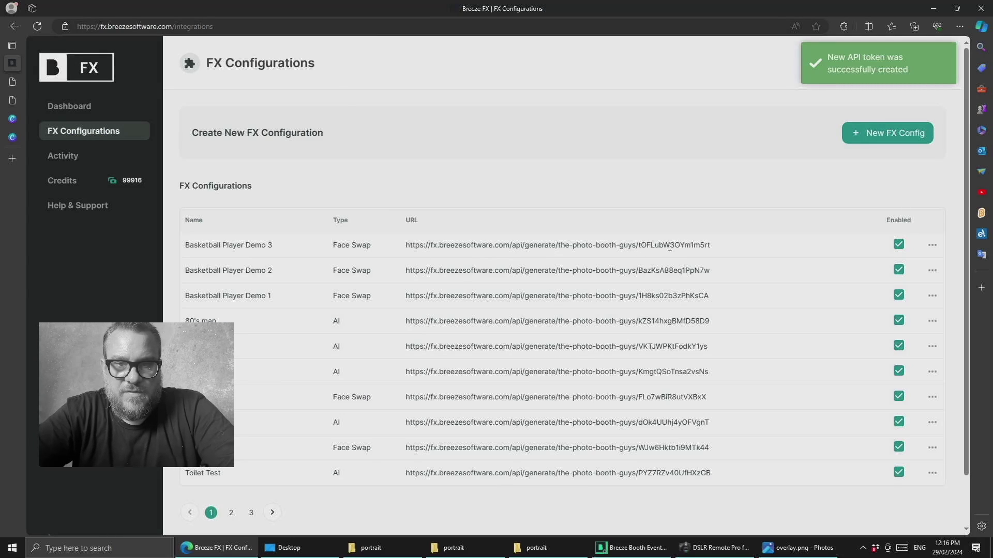
Step: Review the saved Basketball Player Demo 3 configuration, then return to the configurations list
{"action": "left_click", "coordinate": [933, 246]}
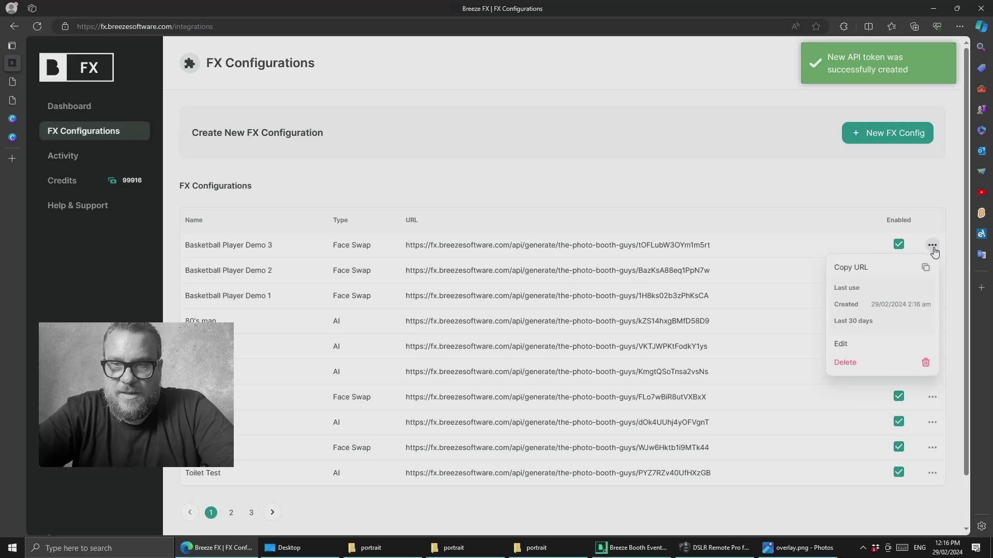
{"action": "left_click", "coordinate": [868, 344]}
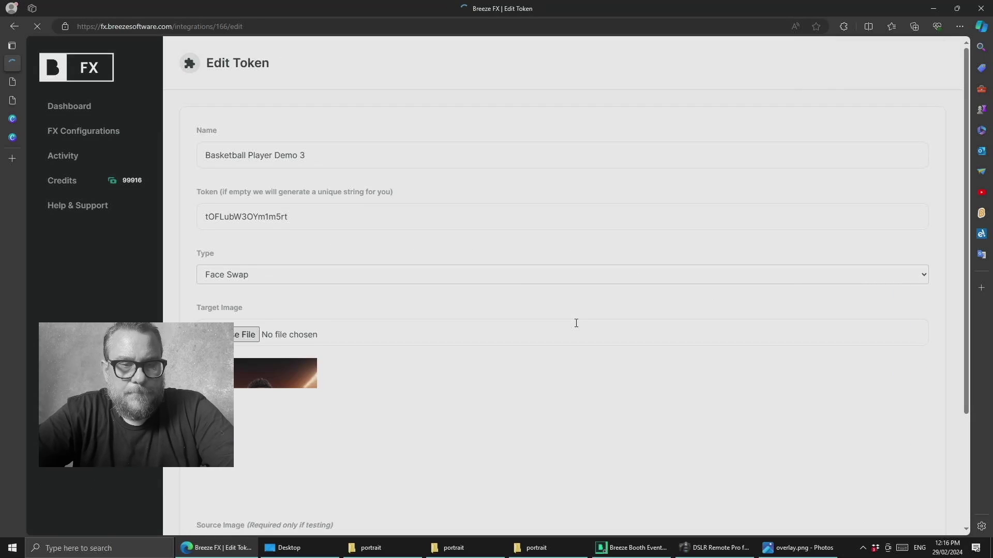
{"action": "scroll", "coordinate": [409, 359], "scroll_direction": "down", "scroll_amount": 3}
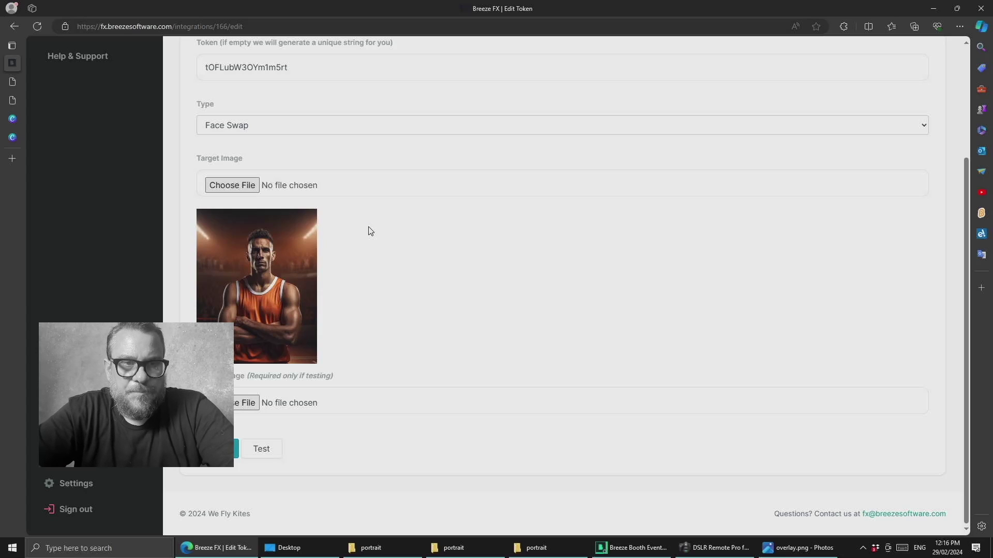
{"action": "scroll", "coordinate": [369, 230], "scroll_direction": "up", "scroll_amount": 3}
{"action": "left_click", "coordinate": [93, 138]}
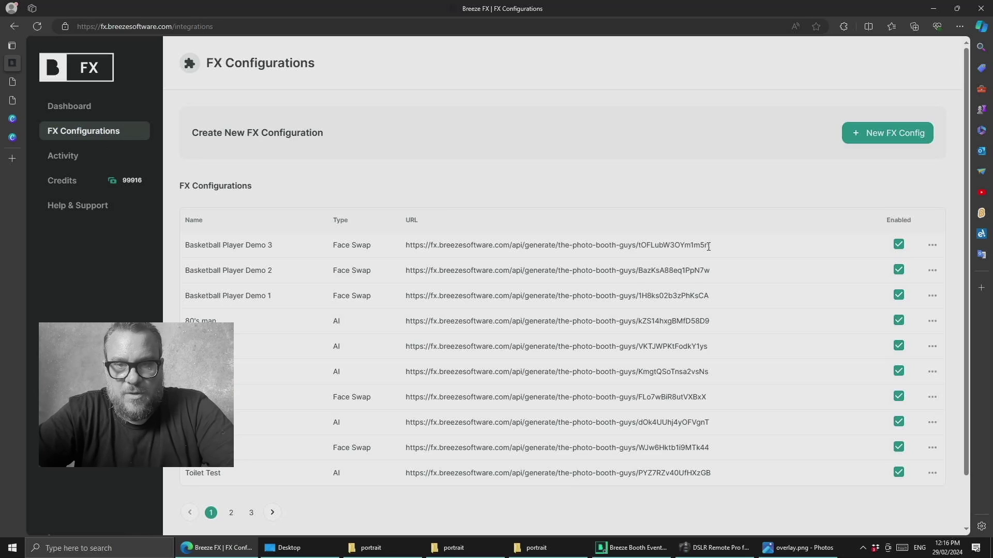
Step: Copy the Basketball Player Demo 3 generate URL and switch back to Breeze Booth
{"action": "left_click", "coordinate": [932, 246]}
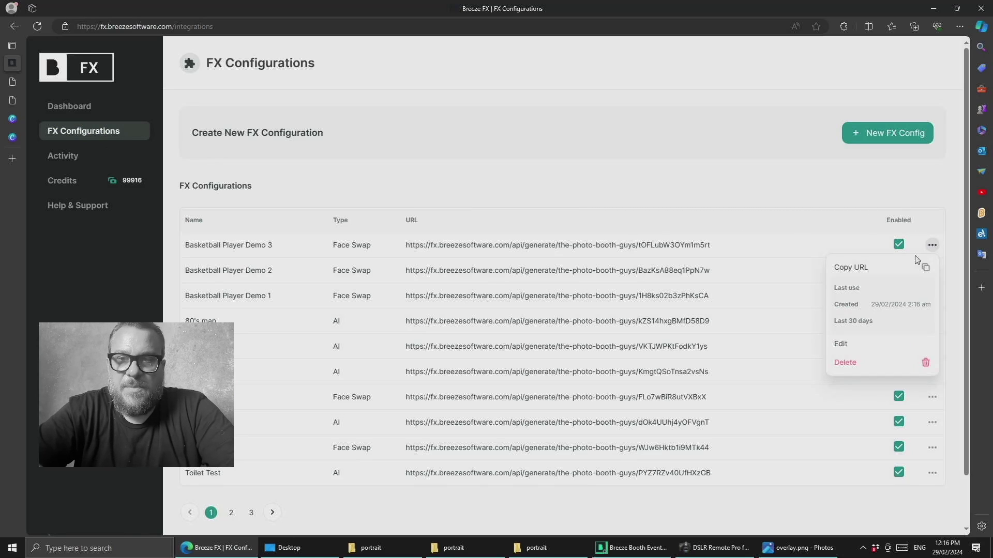
{"action": "left_click", "coordinate": [893, 268]}
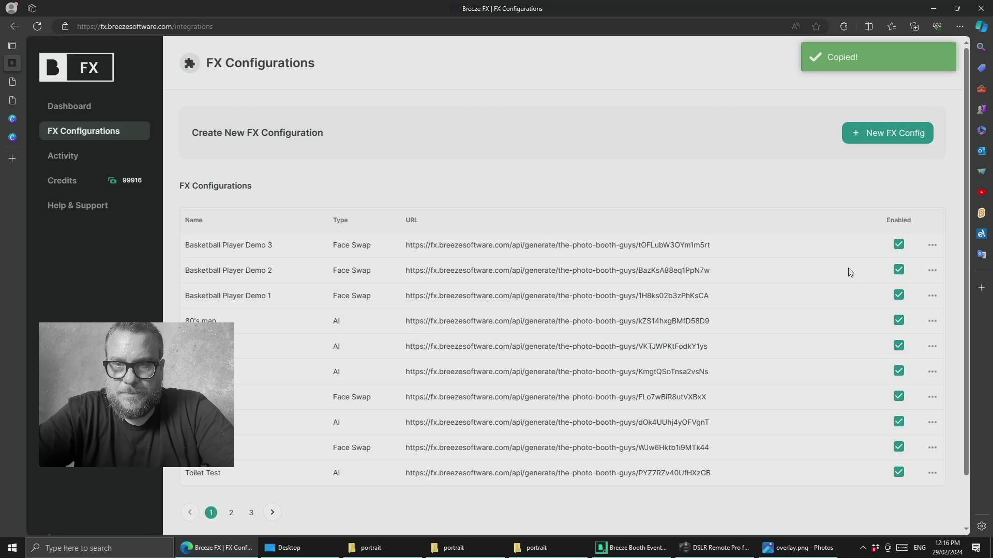
{"action": "left_click", "coordinate": [631, 548]}
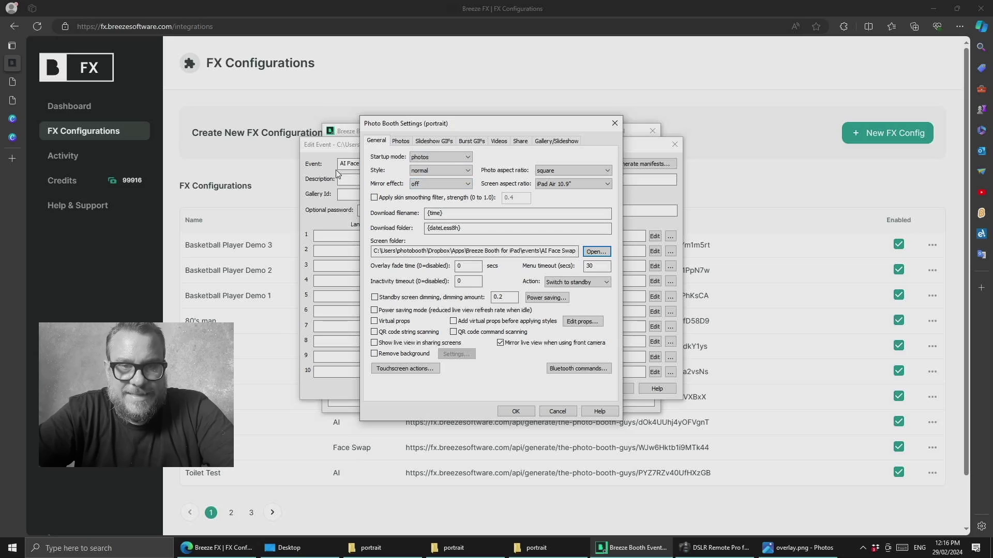
Step: Reopen the AI Face Swap Event's portrait profile booth settings
{"action": "left_click", "coordinate": [572, 413]}
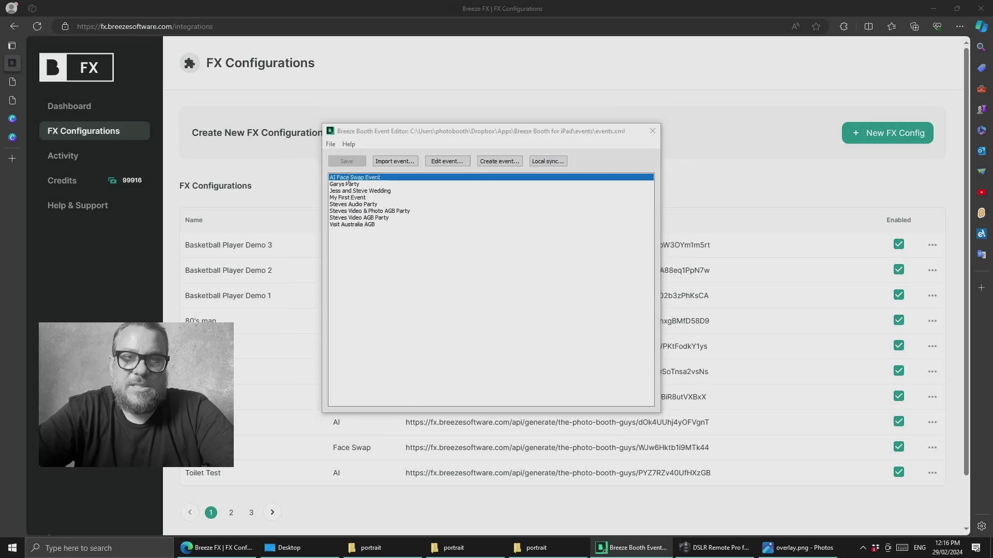
{"action": "double_click", "coordinate": [349, 179]}
{"action": "left_click", "coordinate": [341, 226]}
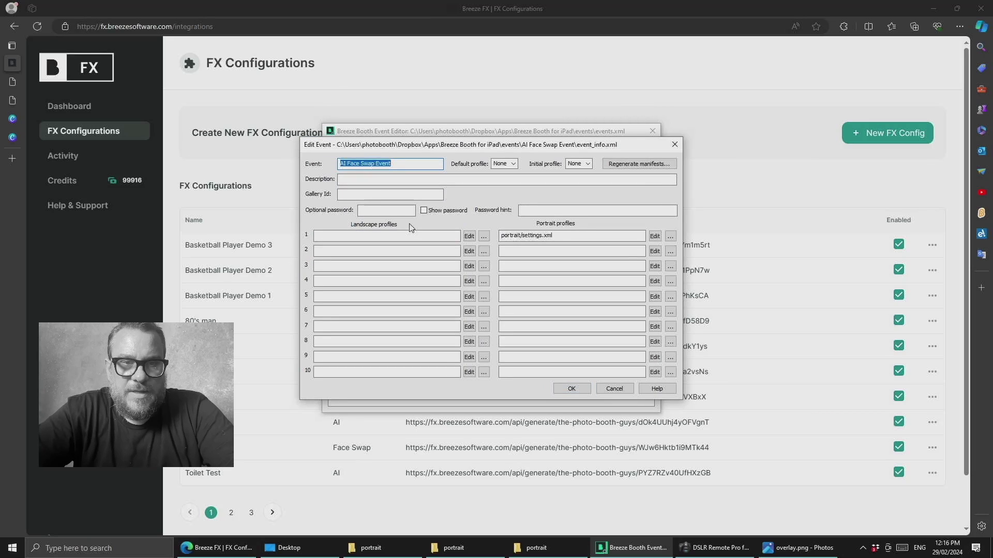
{"action": "left_click", "coordinate": [654, 236]}
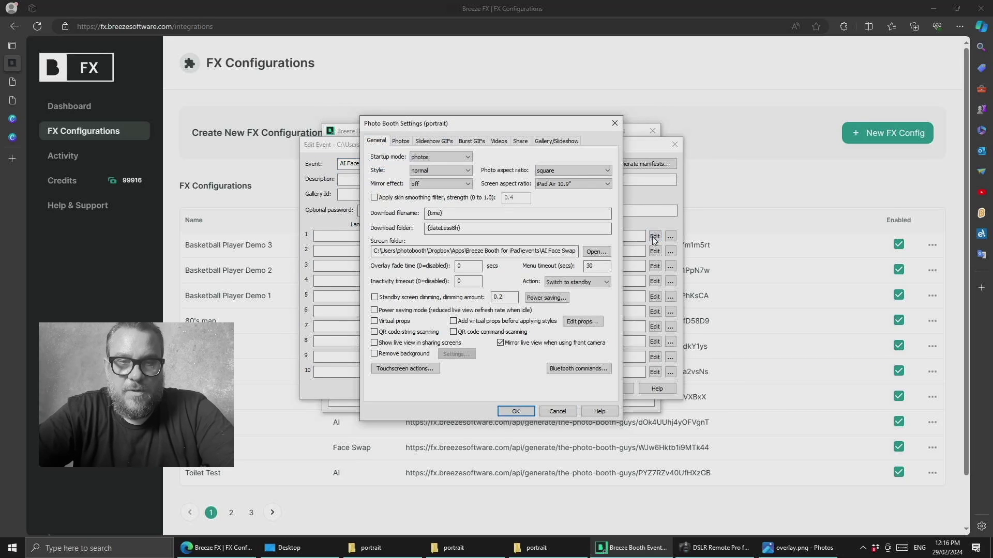
Step: On the Photos settings, enable post processing and paste the Basketball Player Demo 3 URL
{"action": "left_click", "coordinate": [401, 143]}
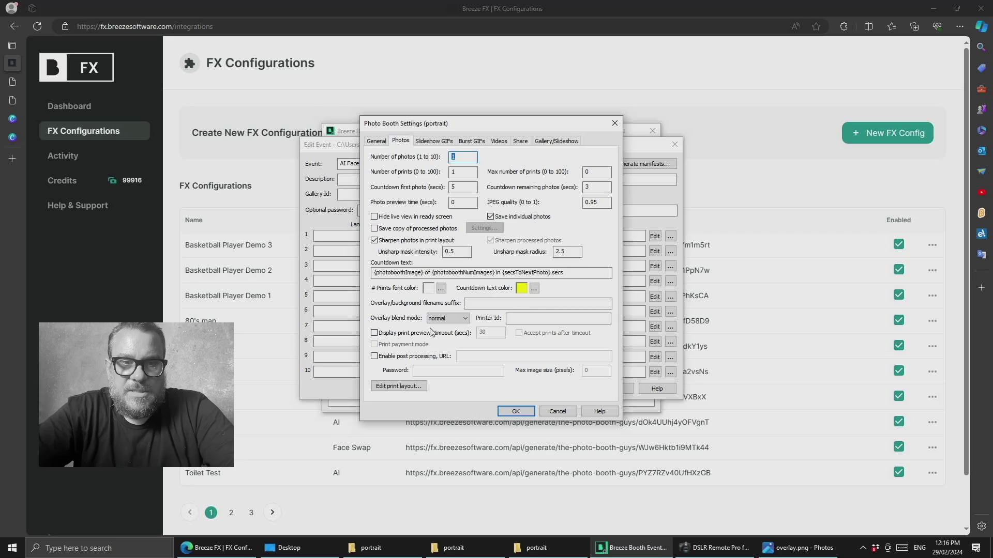
{"action": "left_click", "coordinate": [374, 357]}
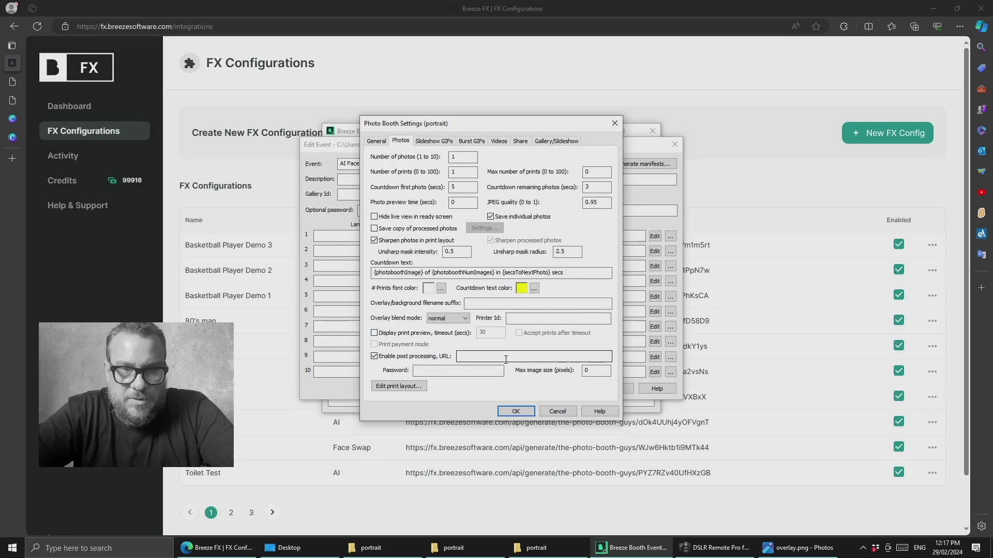
{"action": "left_click", "coordinate": [497, 358]}
{"action": "key", "text": "ctrl+v"}
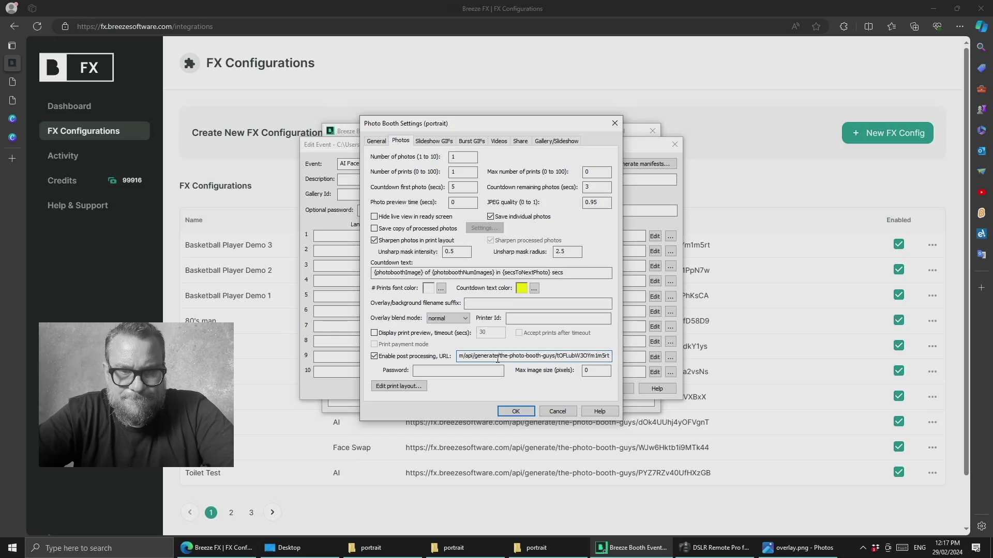
{"action": "left_click", "coordinate": [433, 372]}
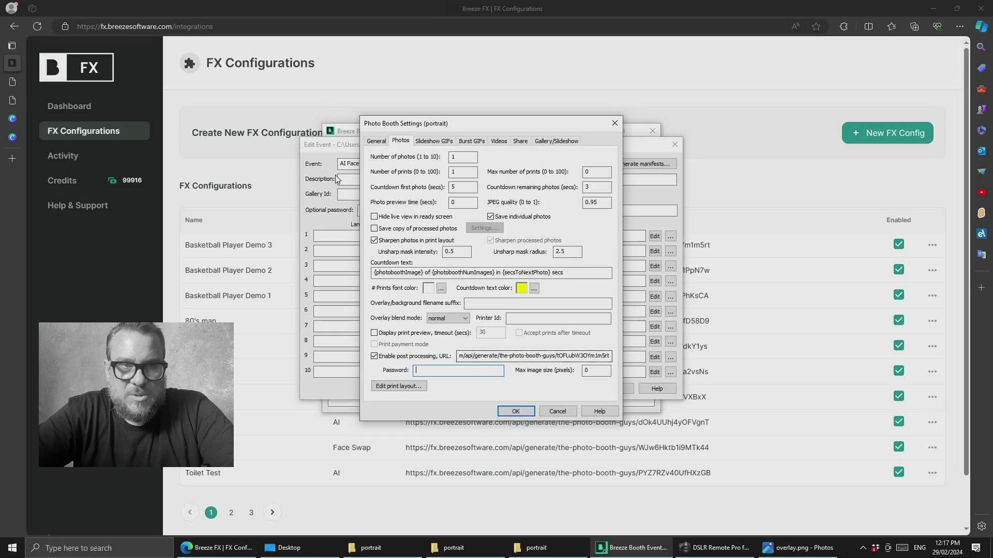
Step: Copy the FX Integrations password from the Breeze FX account Settings page
{"action": "left_click_drag", "start_coordinate": [268, 133], "coordinate": [273, 133]}
{"action": "scroll", "coordinate": [148, 252], "scroll_direction": "down", "scroll_amount": 2}
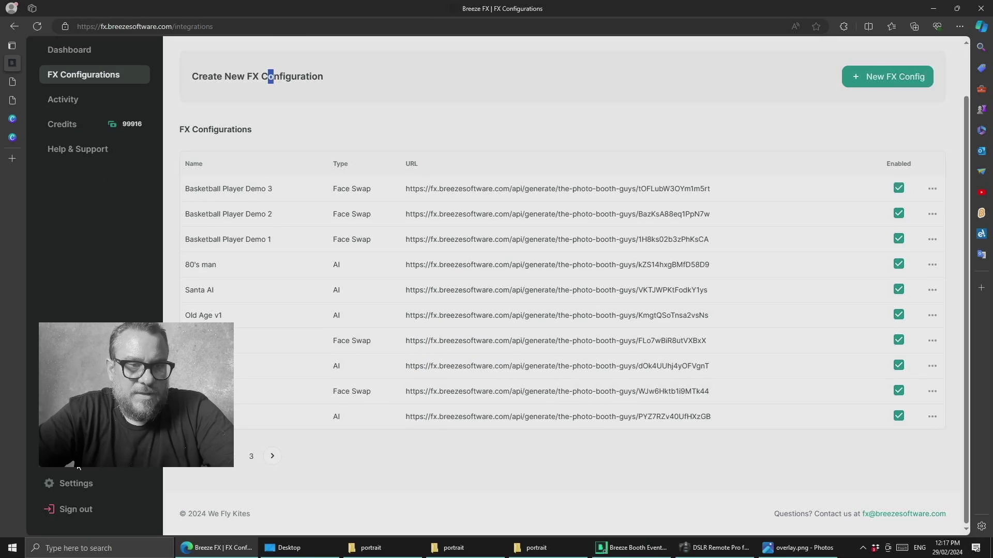
{"action": "left_click", "coordinate": [73, 489]}
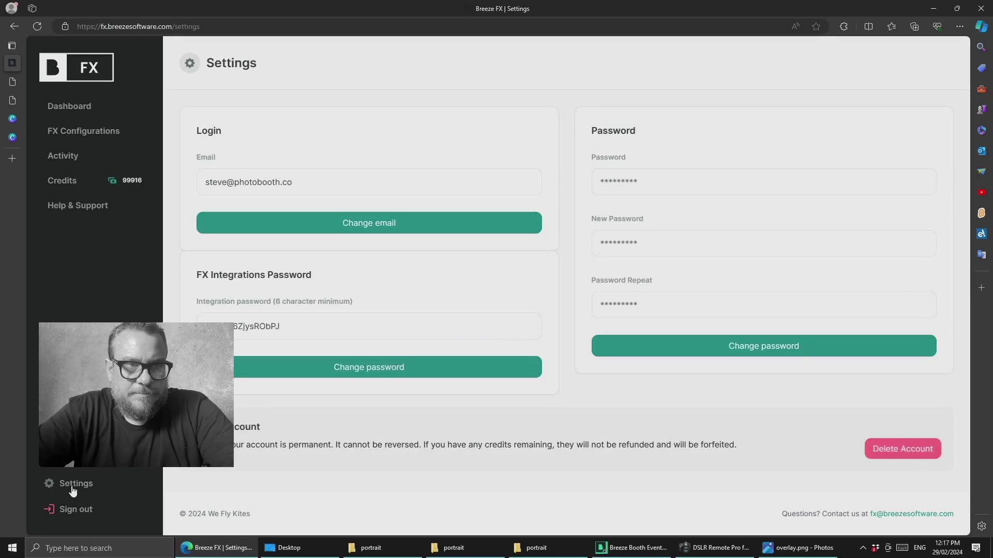
{"action": "double_click", "coordinate": [287, 323]}
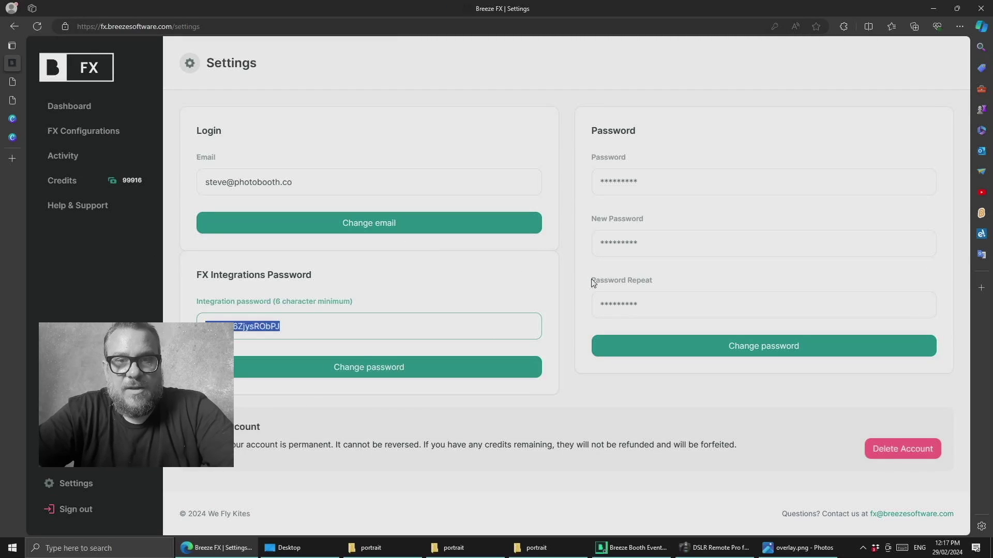
Step: Paste the integration password as the post-processing password and save the event changes
{"action": "mouse_move", "coordinate": [716, 551]}
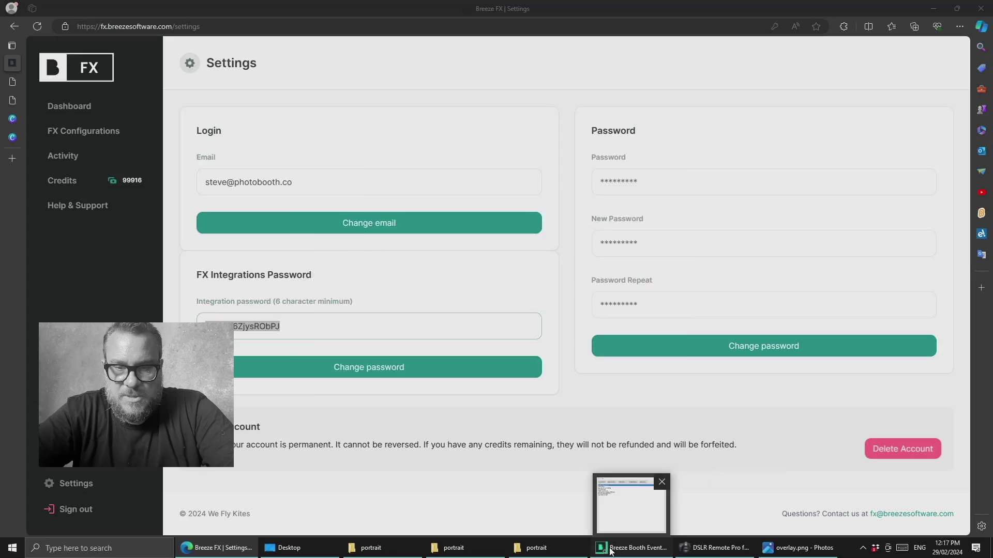
{"action": "left_click", "coordinate": [632, 548]}
{"action": "key", "text": "ctrl+v"}
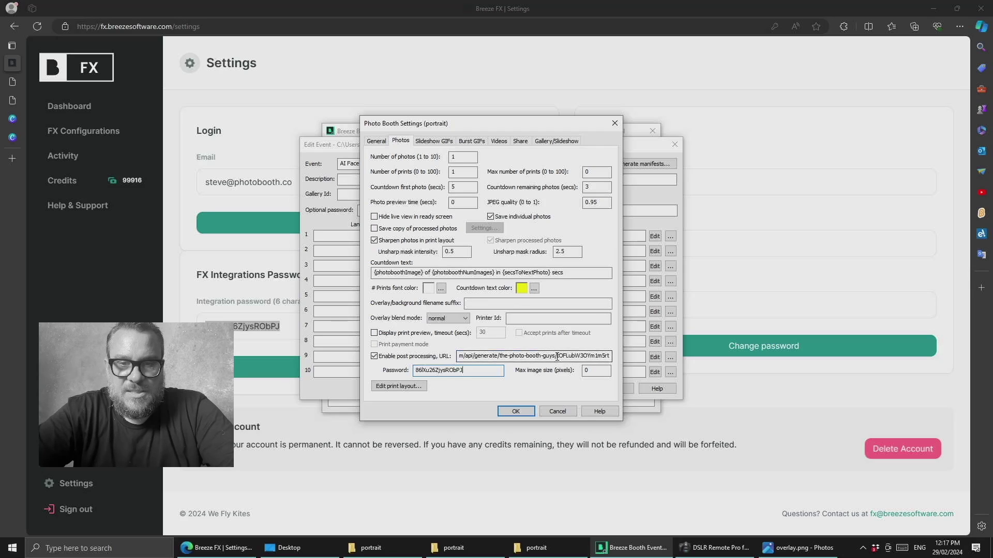
{"action": "left_click_drag", "start_coordinate": [557, 356], "coordinate": [595, 356]}
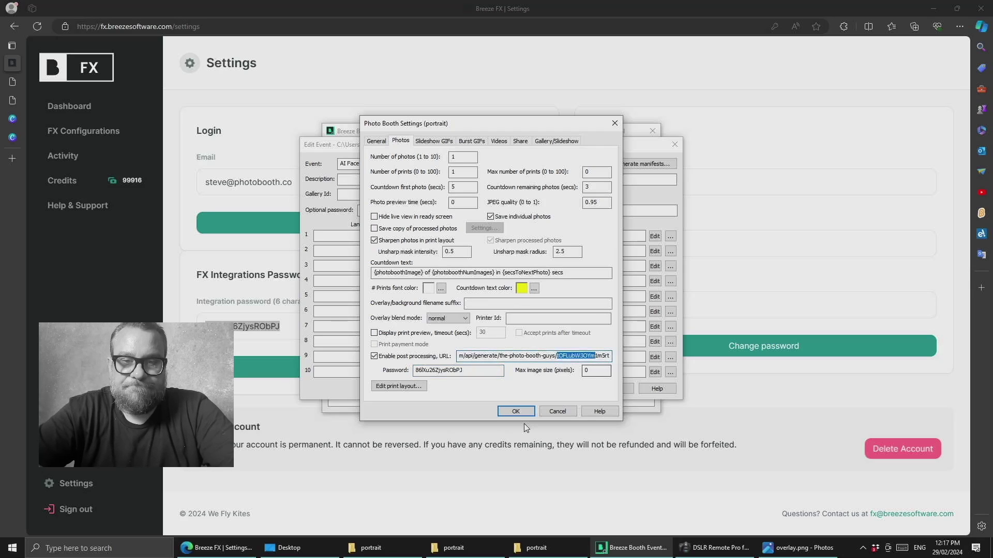
{"action": "left_click", "coordinate": [515, 411]}
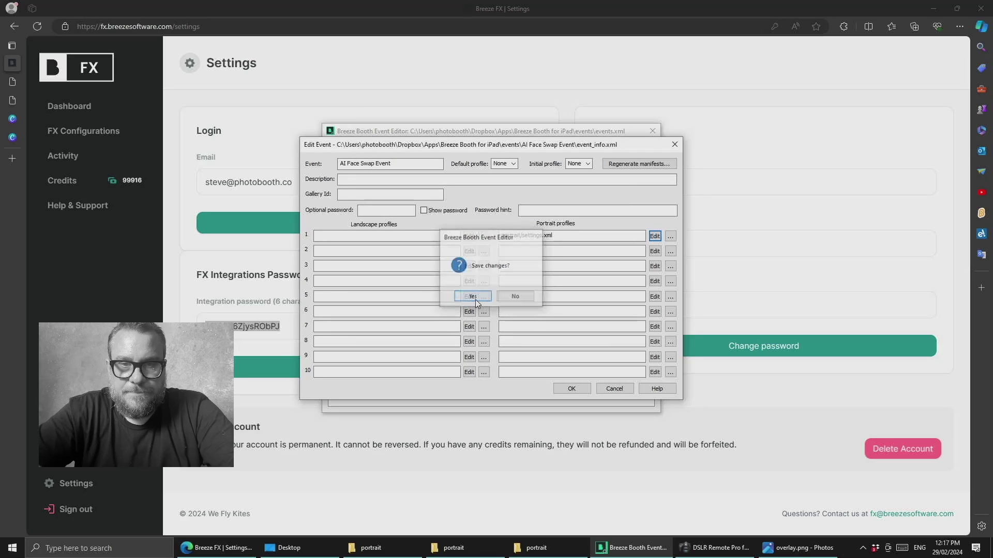
{"action": "left_click", "coordinate": [472, 295]}
Step: Save the portrait profile's print layout, then close the booth settings and Edit Event dialogs
{"action": "left_click", "coordinate": [655, 236]}
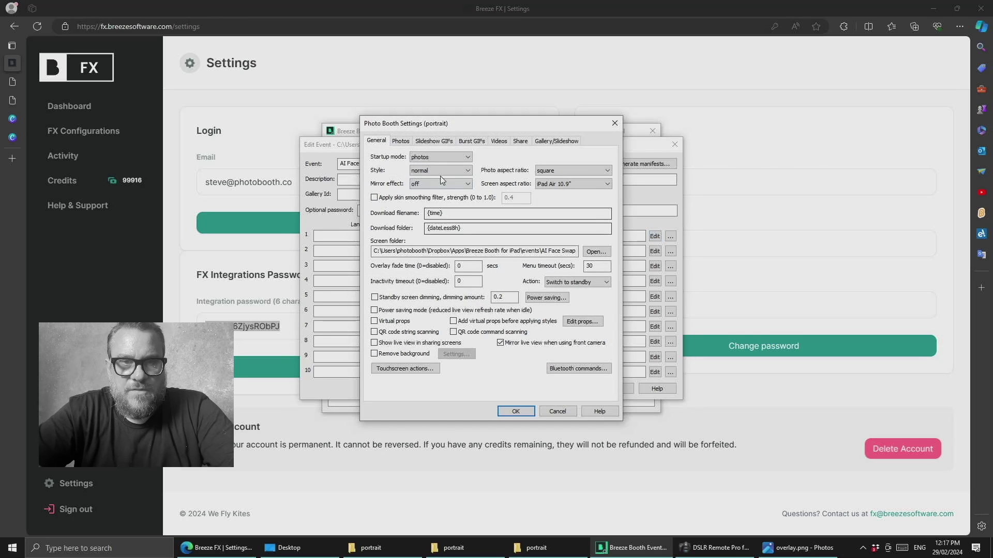
{"action": "left_click", "coordinate": [402, 141]}
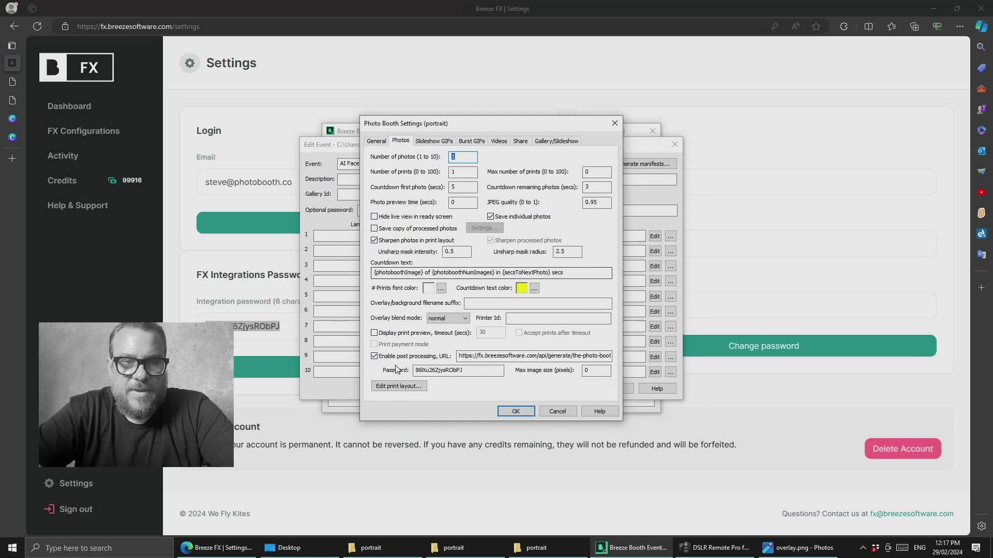
{"action": "left_click", "coordinate": [392, 387]}
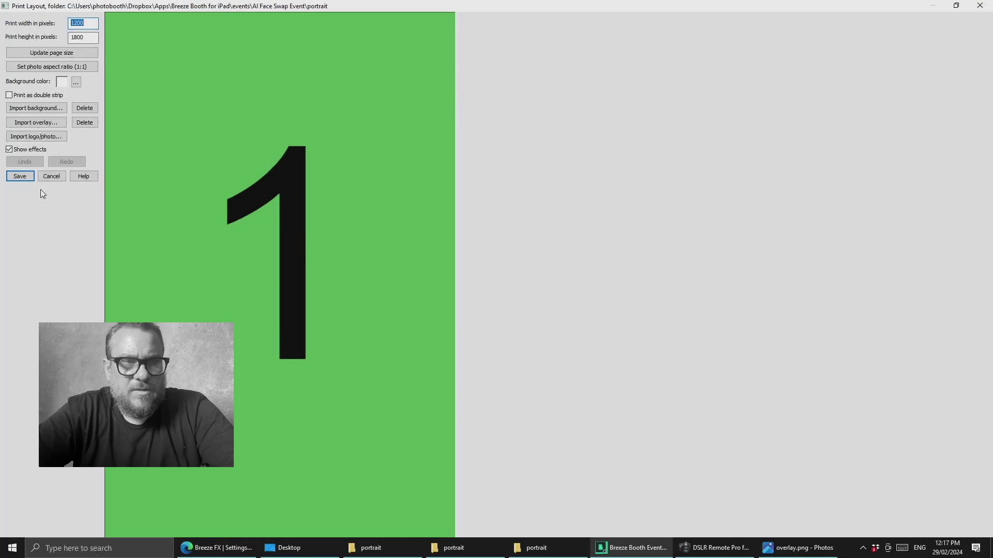
{"action": "left_click", "coordinate": [19, 176]}
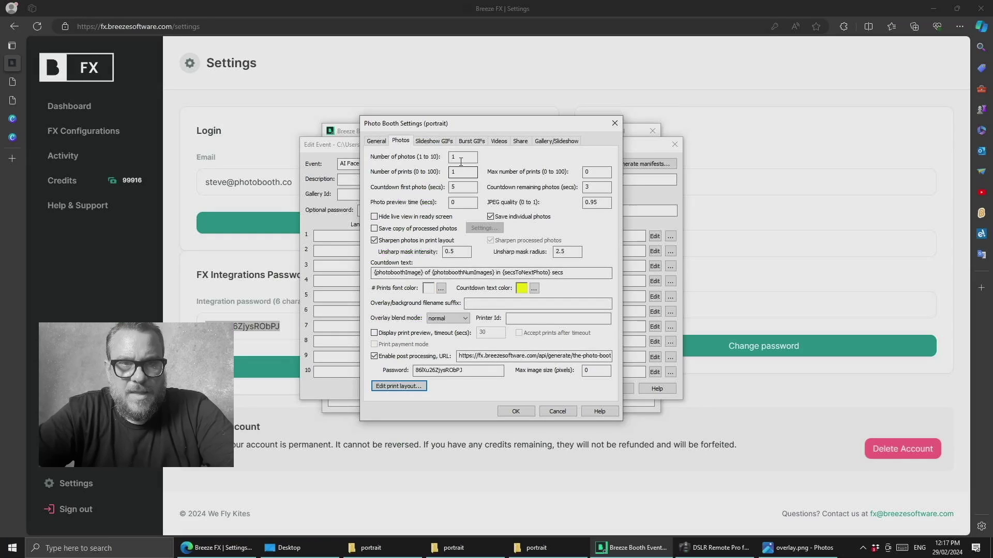
{"action": "left_click", "coordinate": [515, 412]}
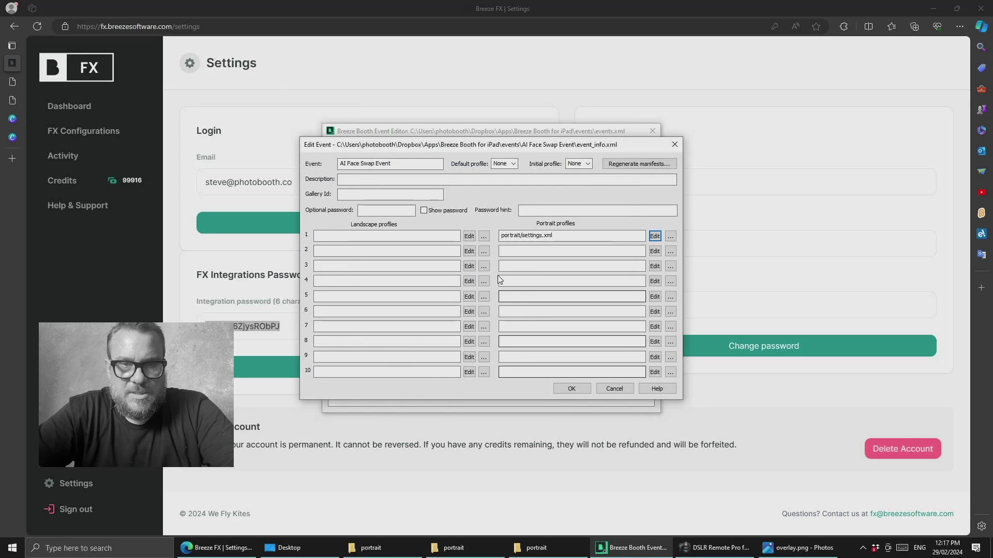
{"action": "key", "text": "Return"}
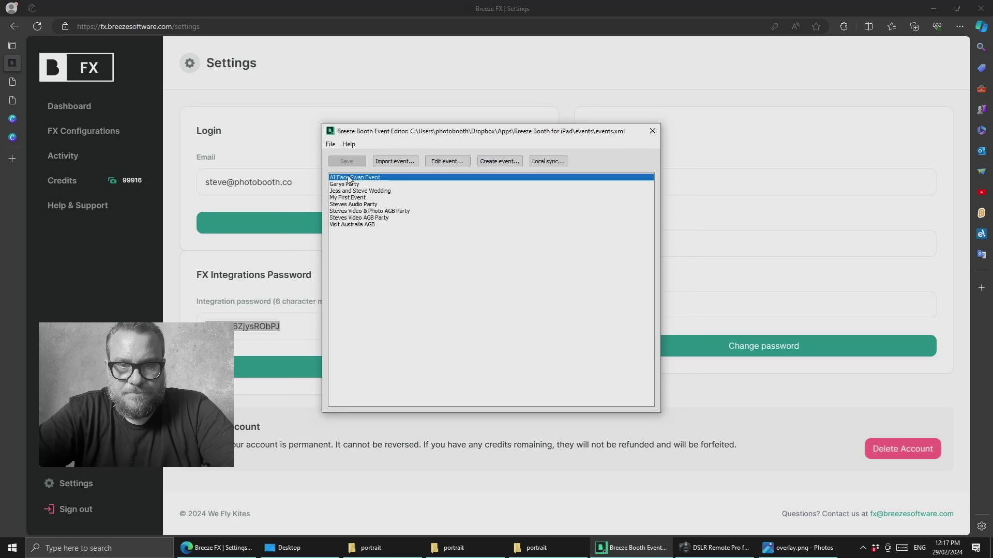